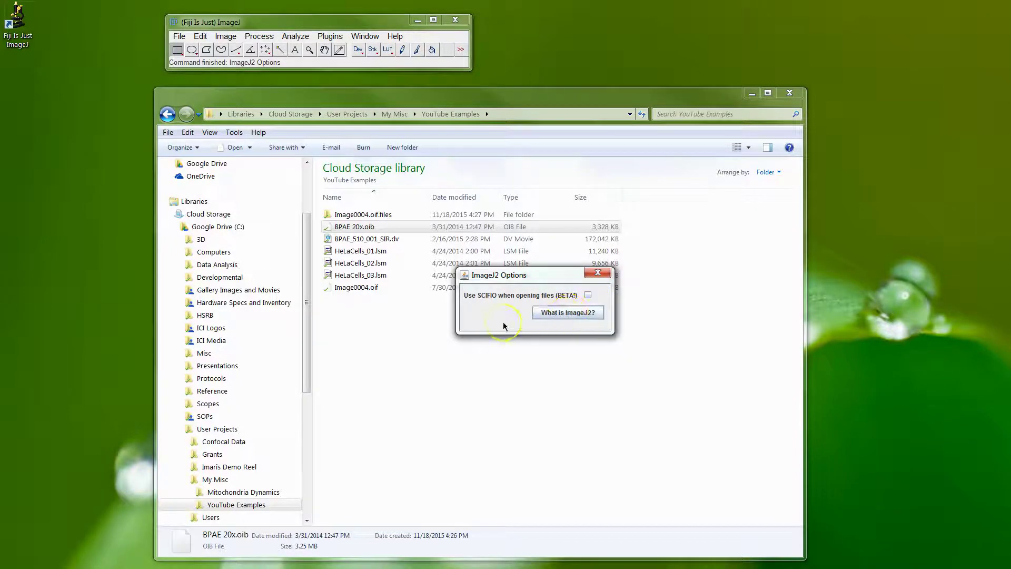
- Close the ImageJ2 options and import BPAE 20x.oib with the color mode set to Custom, keeping the preset channel colors
{"action": "left_click", "coordinate": [594, 274]}
{"action": "left_click_drag", "start_coordinate": [418, 227], "coordinate": [355, 59]}
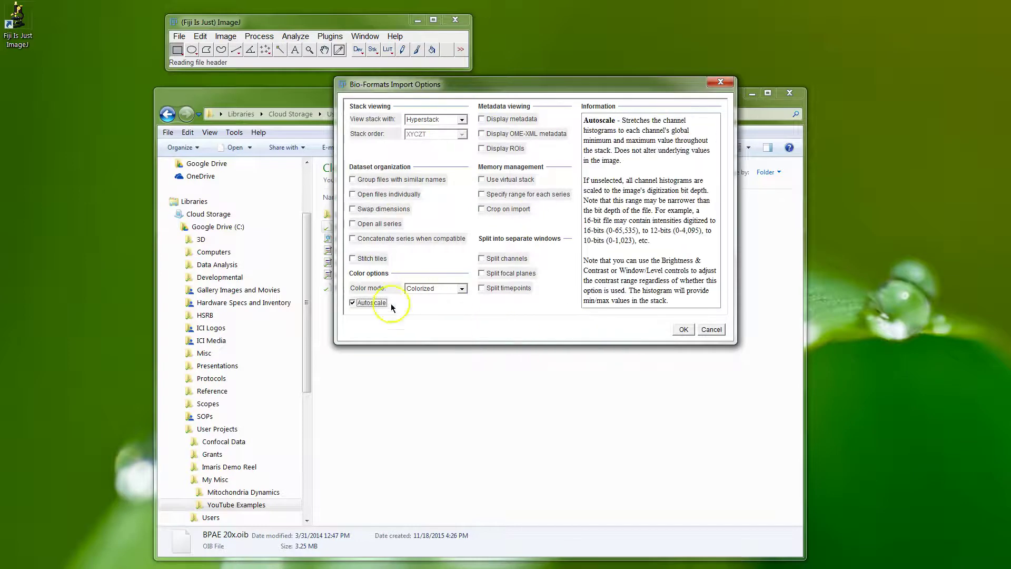
{"action": "left_click", "coordinate": [461, 288]}
{"action": "left_click", "coordinate": [448, 330]}
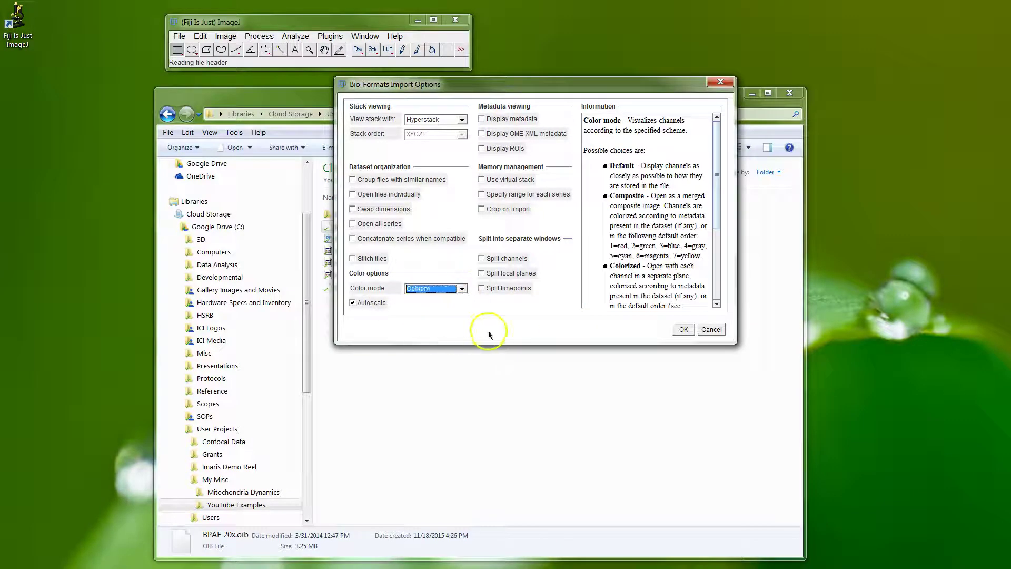
{"action": "left_click", "coordinate": [690, 329]}
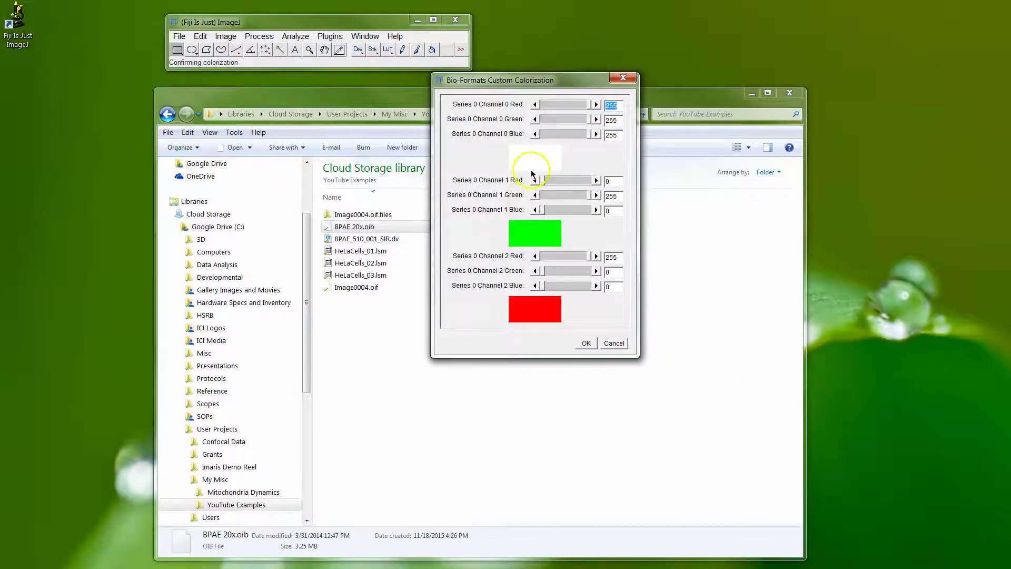
{"action": "left_click", "coordinate": [585, 343]}
- Look through the channels of the BPAE 20x.oib image and close it
{"action": "left_click", "coordinate": [770, 432]}
{"action": "left_click", "coordinate": [769, 433]}
{"action": "left_click", "coordinate": [638, 433]}
{"action": "left_click", "coordinate": [638, 432]}
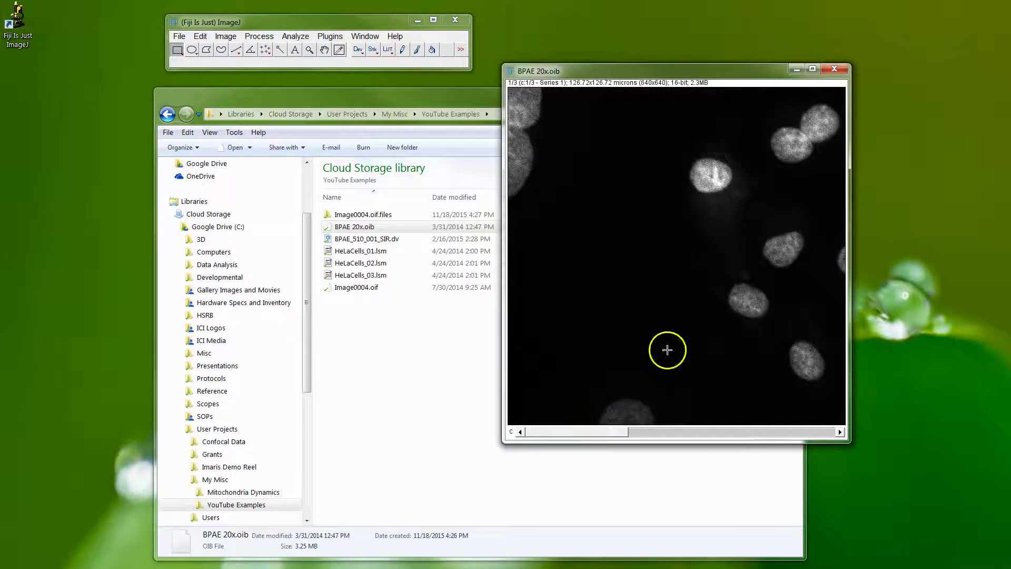
{"action": "left_click", "coordinate": [476, 105]}
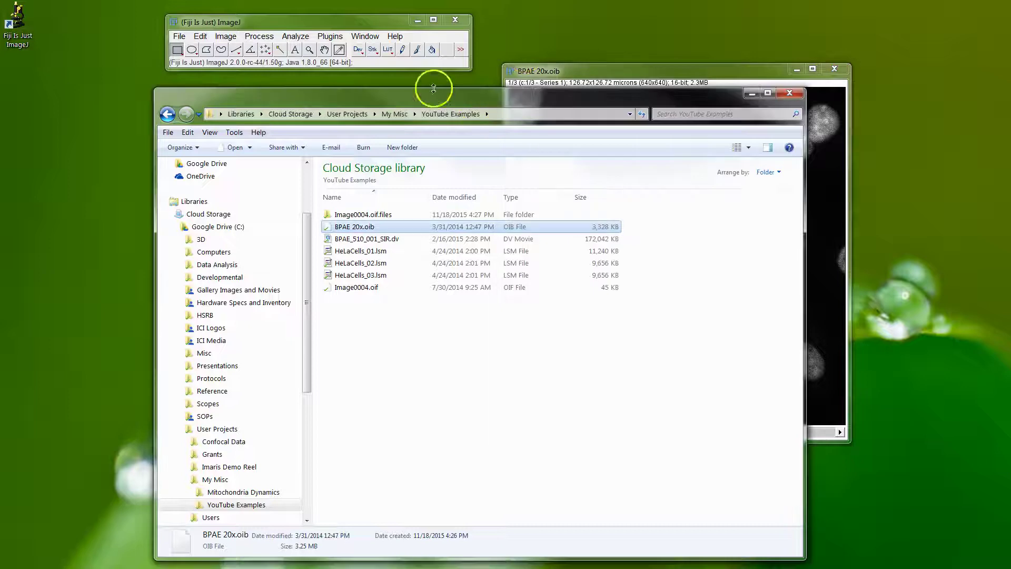
{"action": "left_click", "coordinate": [641, 68]}
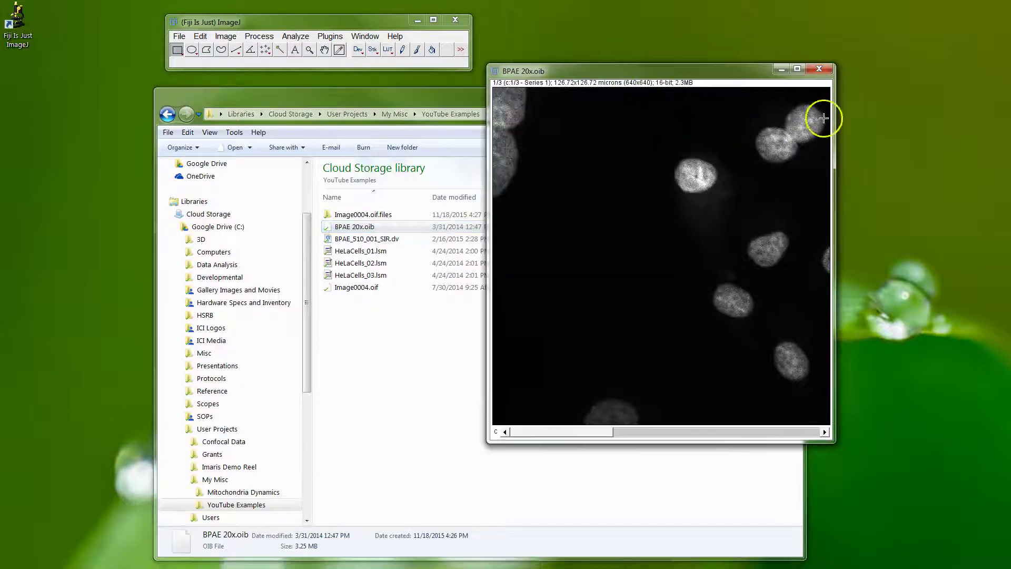
{"action": "left_click", "coordinate": [832, 69]}
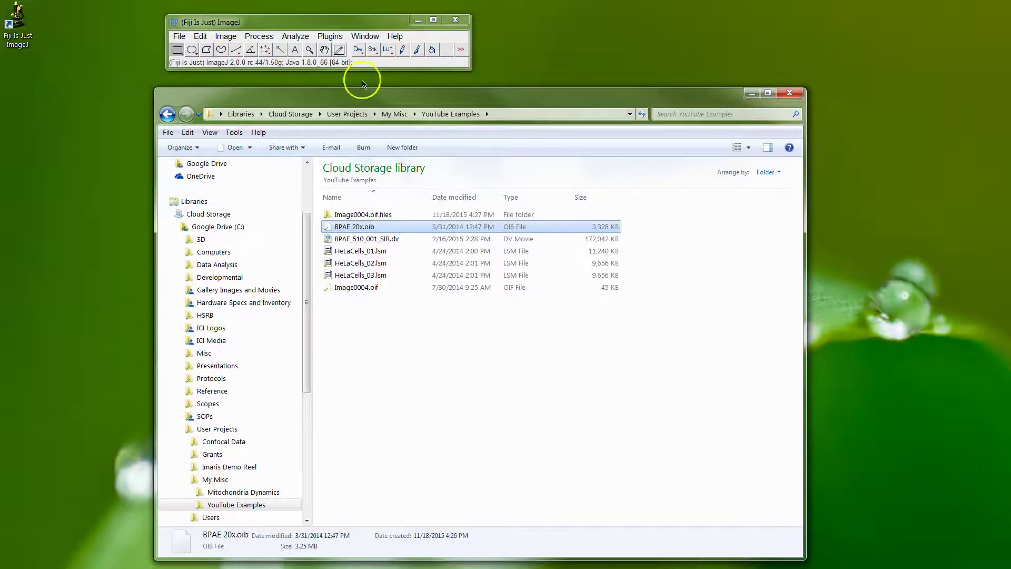
- Open the Bio-Formats Plugins Shortcut Window and arrange it beside the folder window so both are fully accessible
{"action": "left_click", "coordinate": [332, 37]}
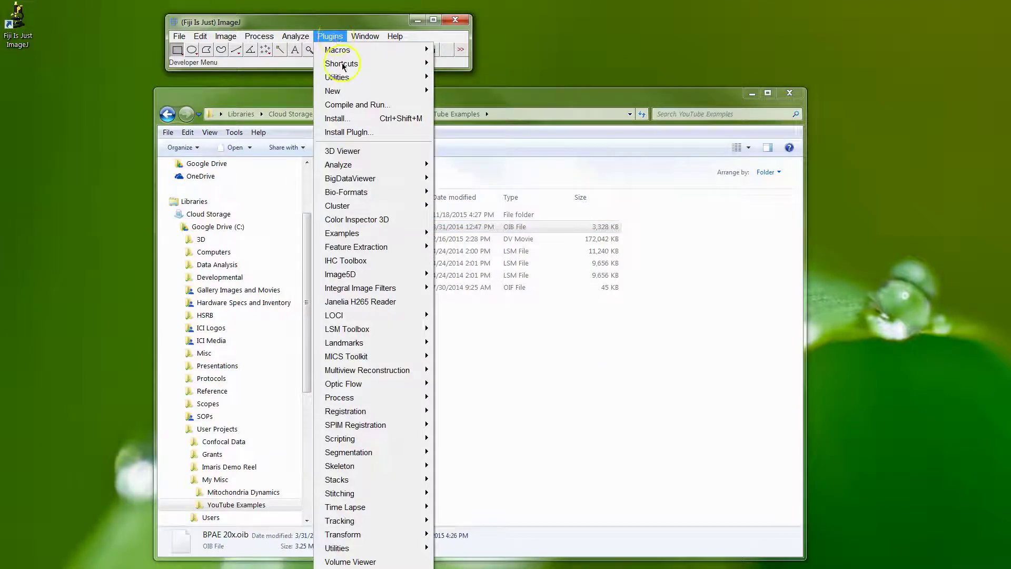
{"action": "mouse_move", "coordinate": [393, 195]}
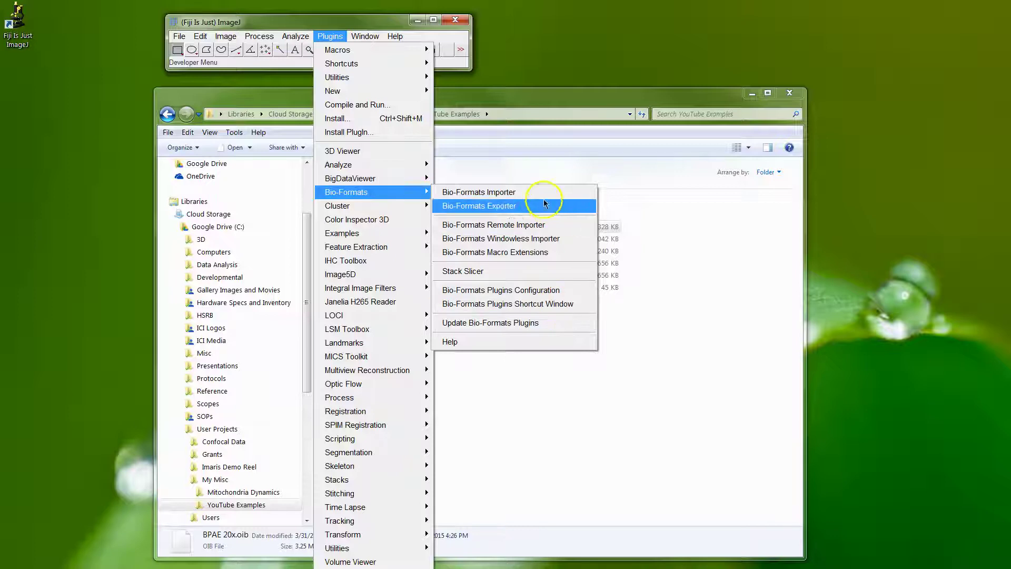
{"action": "left_click", "coordinate": [555, 305]}
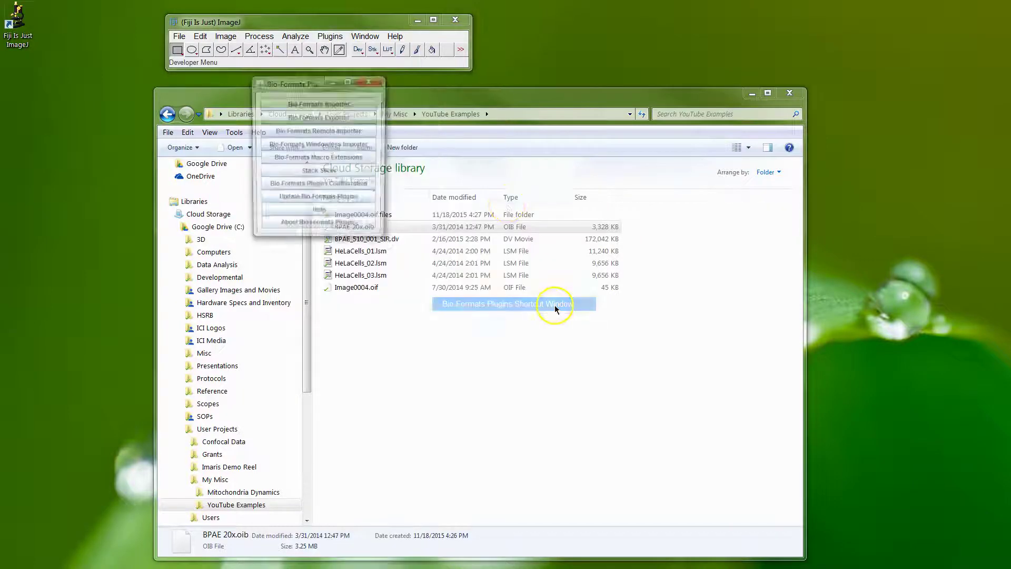
{"action": "left_click_drag", "start_coordinate": [314, 82], "coordinate": [92, 47]}
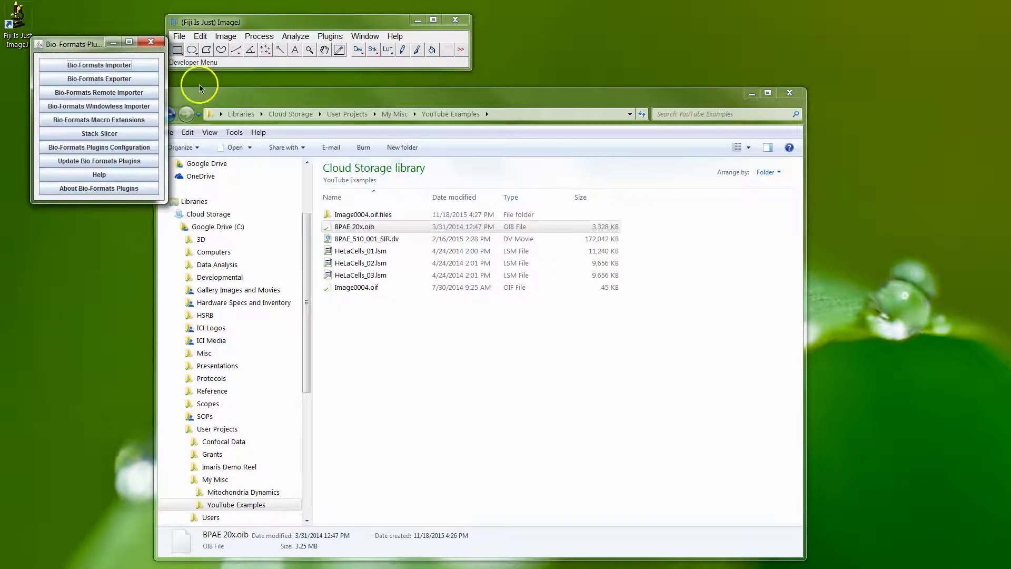
{"action": "left_click_drag", "start_coordinate": [204, 94], "coordinate": [223, 91]}
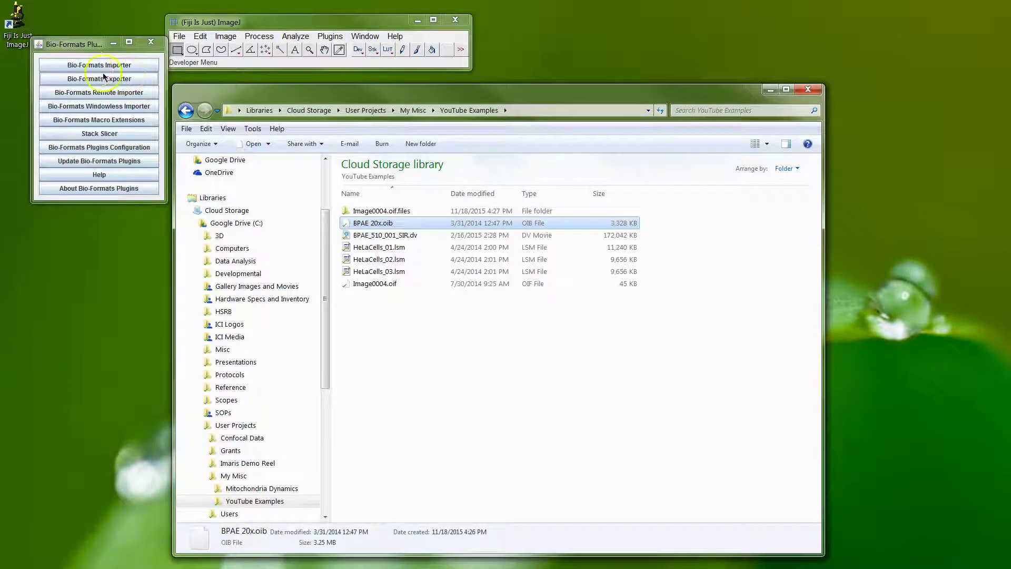
- View BPAE 20x.oib through the Bio-Formats Windowless Importer and again straight from the folder, closing the image each time
{"action": "left_click", "coordinate": [124, 106]}
{"action": "left_click", "coordinate": [216, 276]}
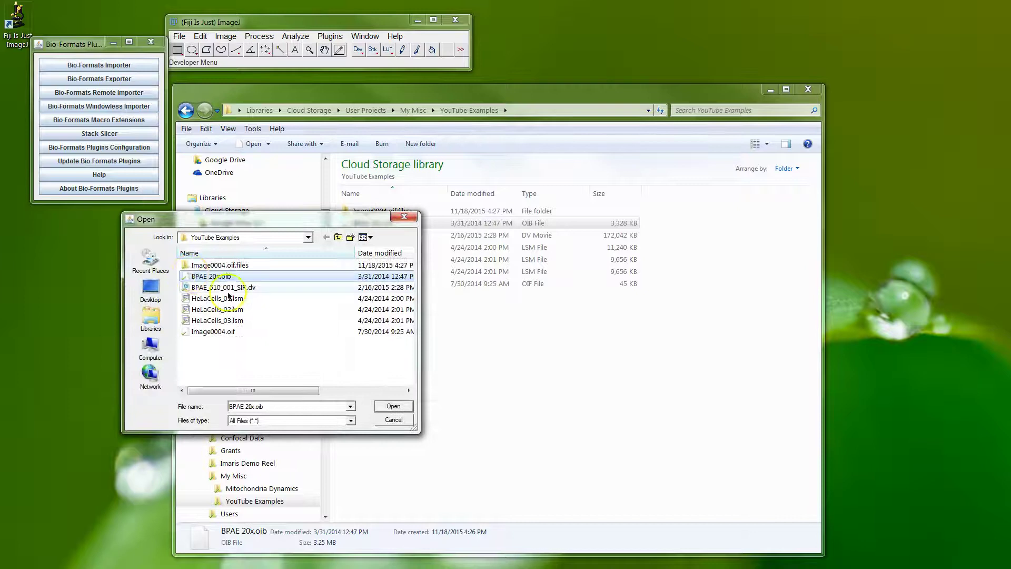
{"action": "left_click", "coordinate": [398, 408]}
{"action": "left_click_drag", "start_coordinate": [718, 431], "coordinate": [745, 429]}
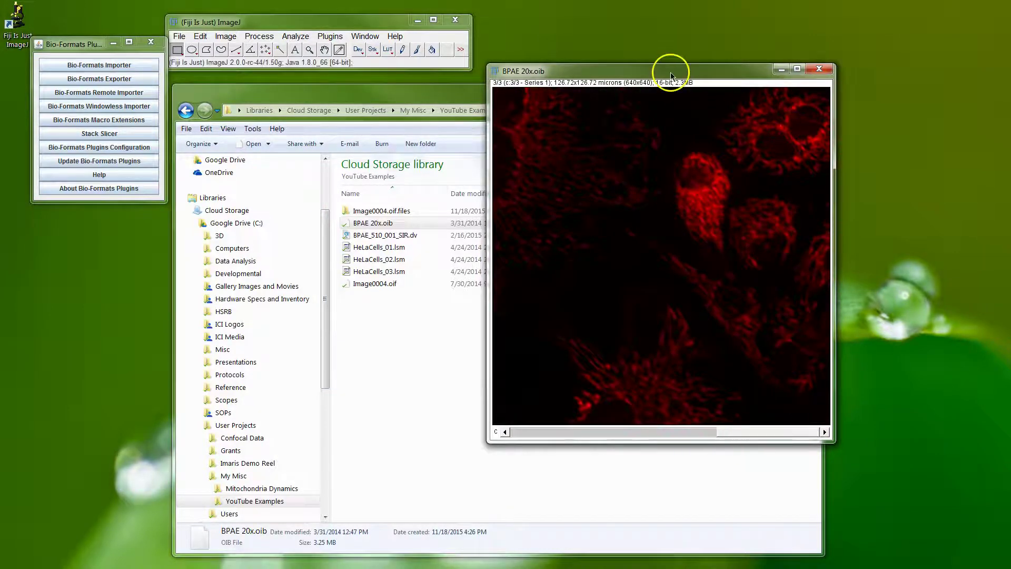
{"action": "left_click", "coordinate": [820, 71]}
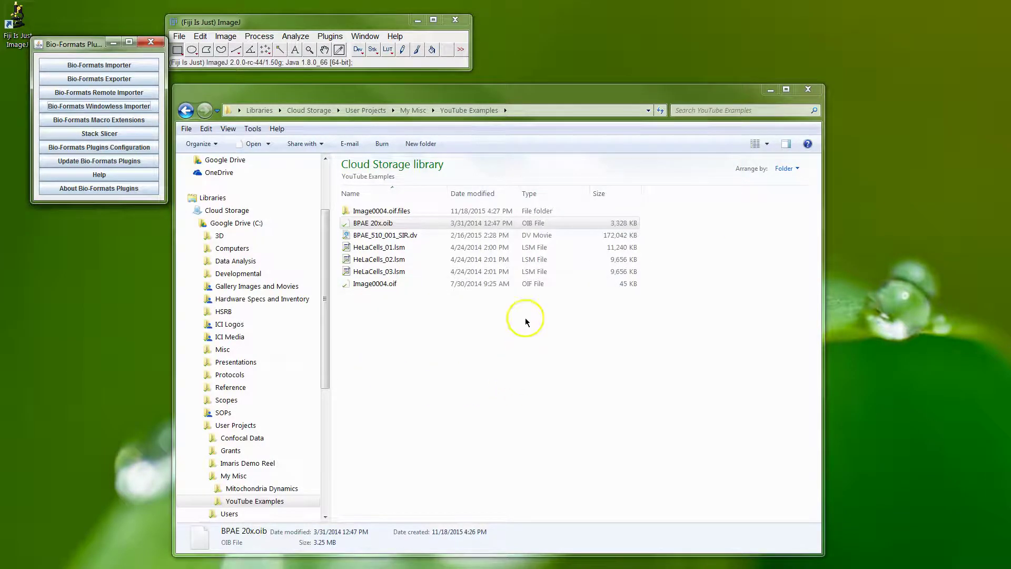
{"action": "left_click_drag", "start_coordinate": [384, 225], "coordinate": [352, 63]}
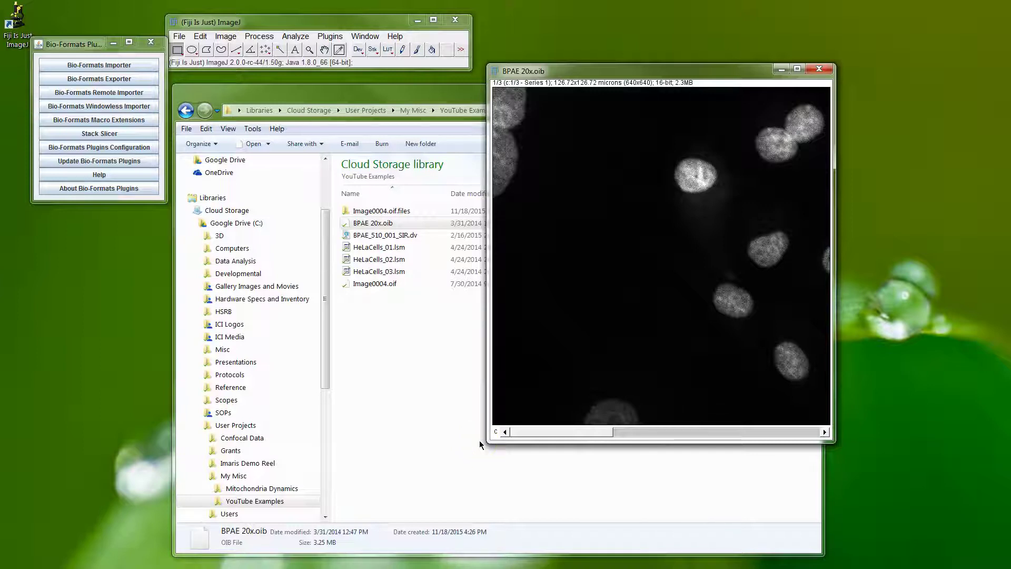
{"action": "left_click", "coordinate": [819, 68]}
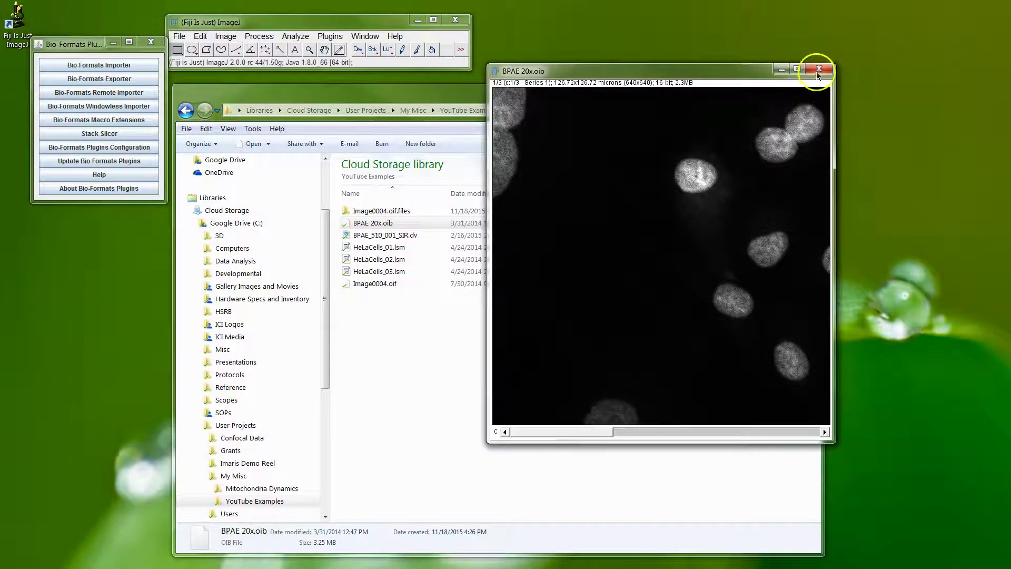
- Import BPAE 20x.oib with the Bio-Formats Importer, accepting the Custom color mode and preset channel colors, and close the image
{"action": "left_click", "coordinate": [103, 64]}
{"action": "left_click", "coordinate": [219, 288]}
{"action": "left_click", "coordinate": [215, 278]}
{"action": "double_click", "coordinate": [215, 282]}
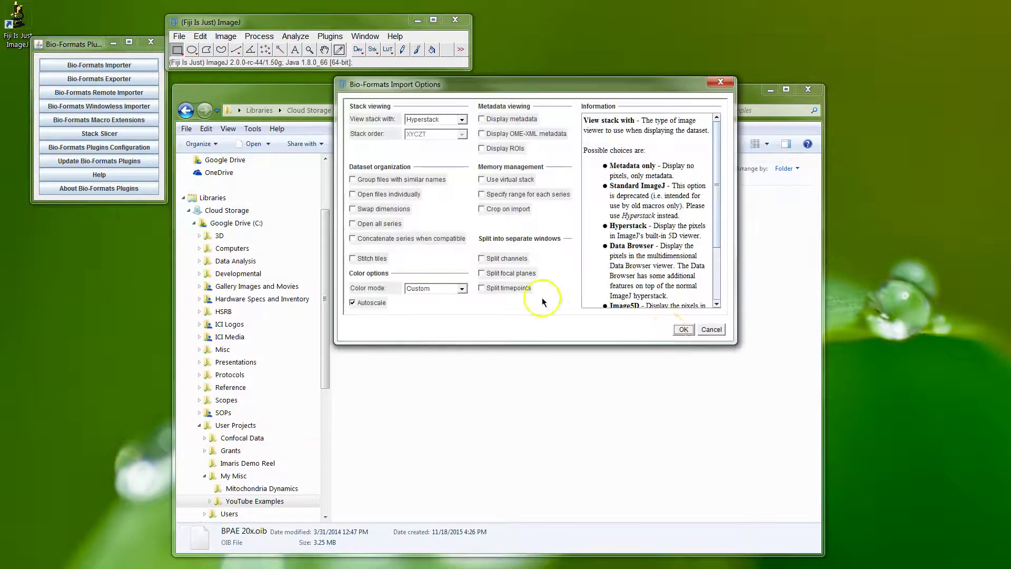
{"action": "left_click", "coordinate": [685, 330]}
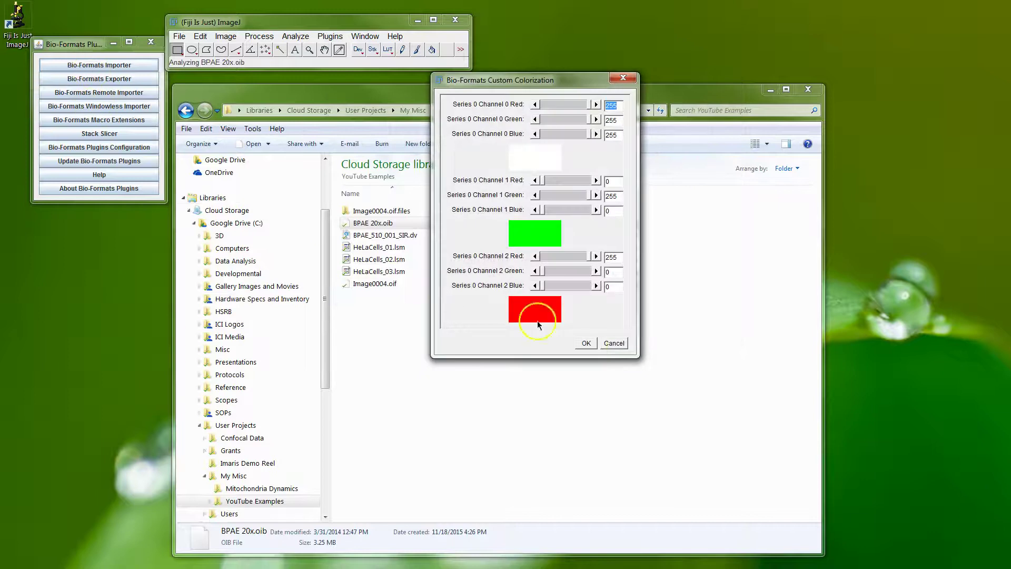
{"action": "left_click", "coordinate": [584, 343]}
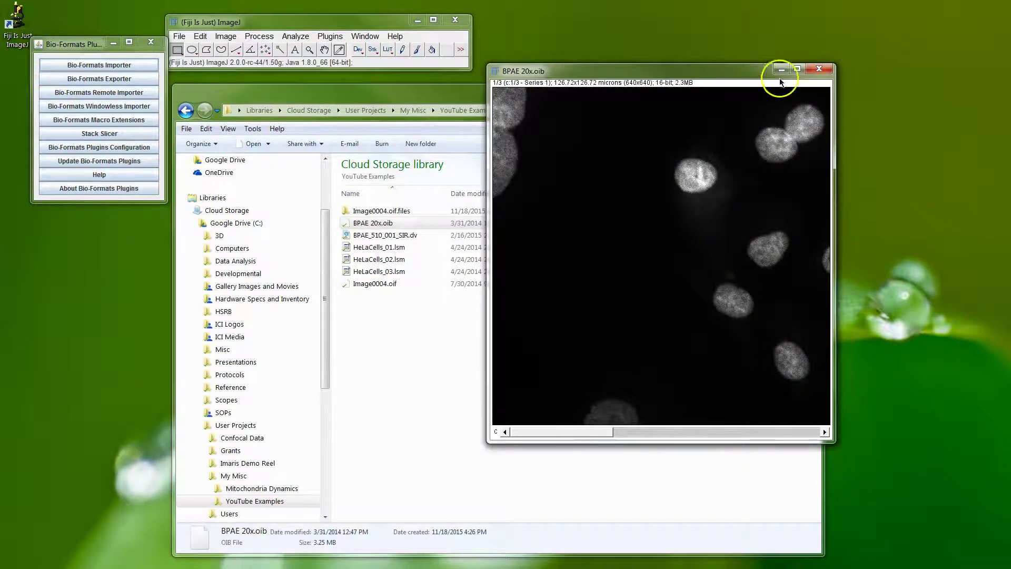
{"action": "left_click", "coordinate": [819, 69]}
- Open BPAE 20x.oib from the folder window in ImageJ with the offered import options and channel colors, and close the image
{"action": "left_click", "coordinate": [429, 294]}
{"action": "left_click_drag", "start_coordinate": [373, 223], "coordinate": [300, 60]}
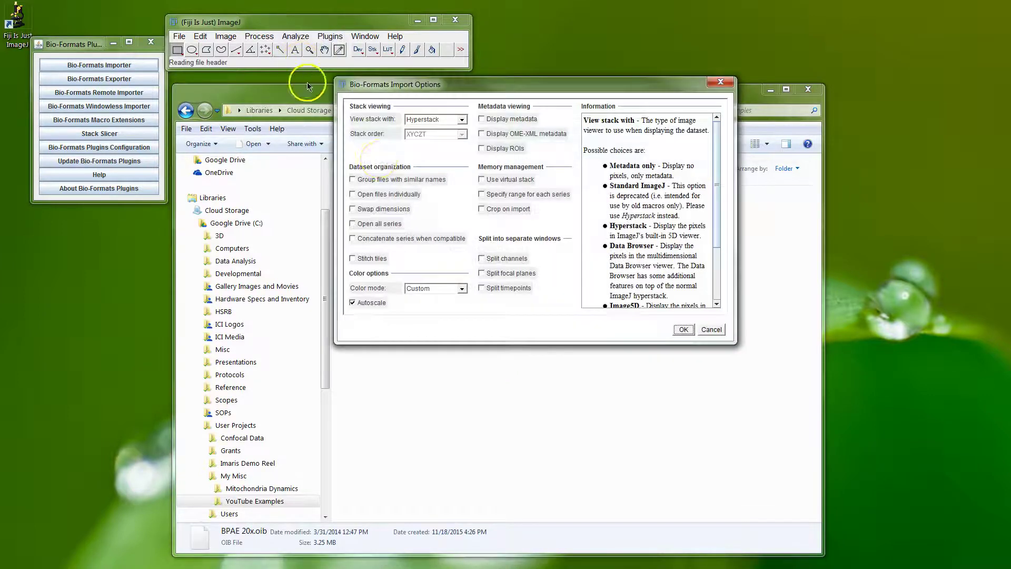
{"action": "left_click", "coordinate": [682, 334]}
{"action": "left_click", "coordinate": [581, 346]}
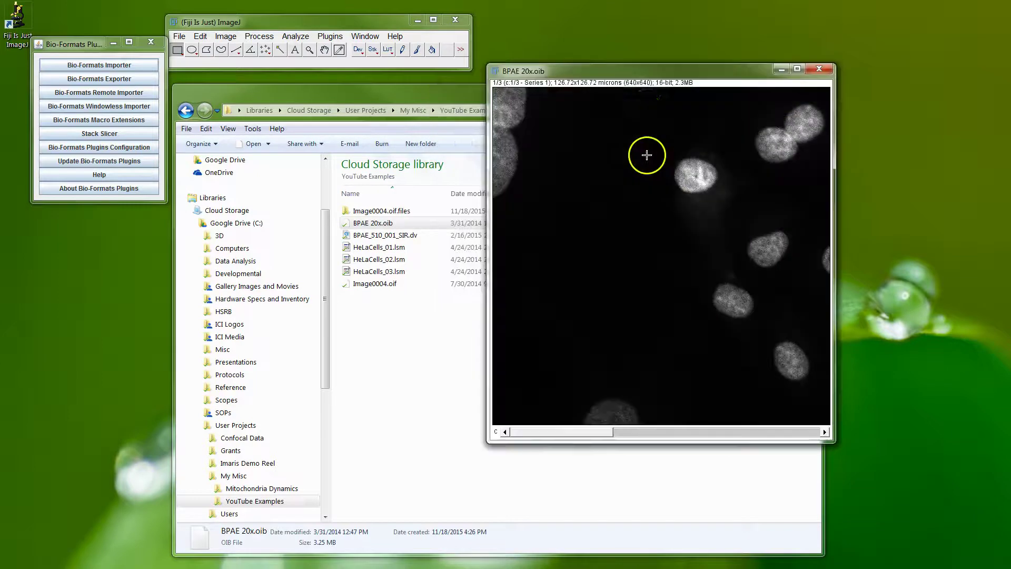
{"action": "left_click", "coordinate": [844, 61]}
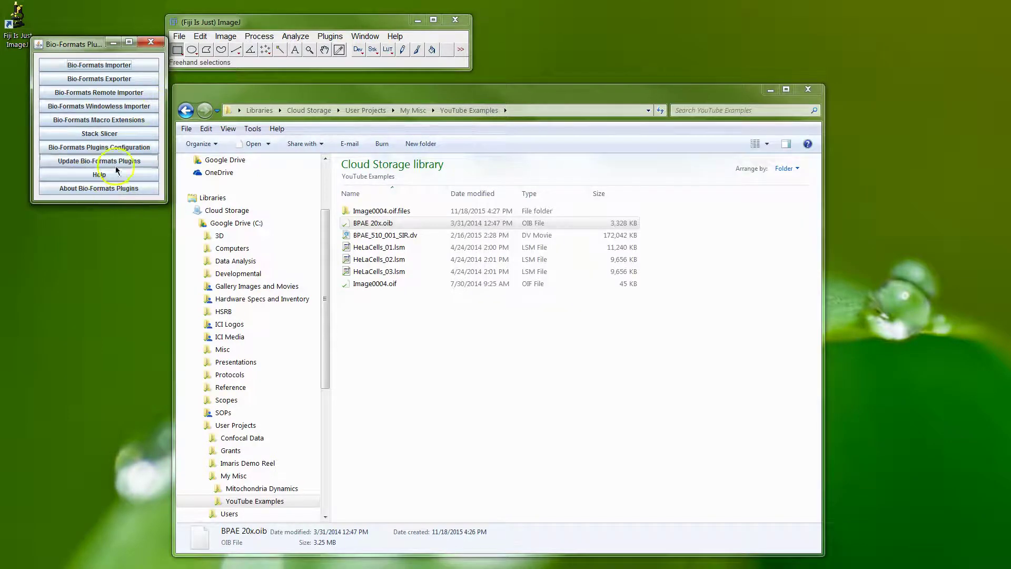
- Open the Bio-Formats Plugins Configuration and show the settings of the Olympus FV1000 format
{"action": "left_click", "coordinate": [101, 149]}
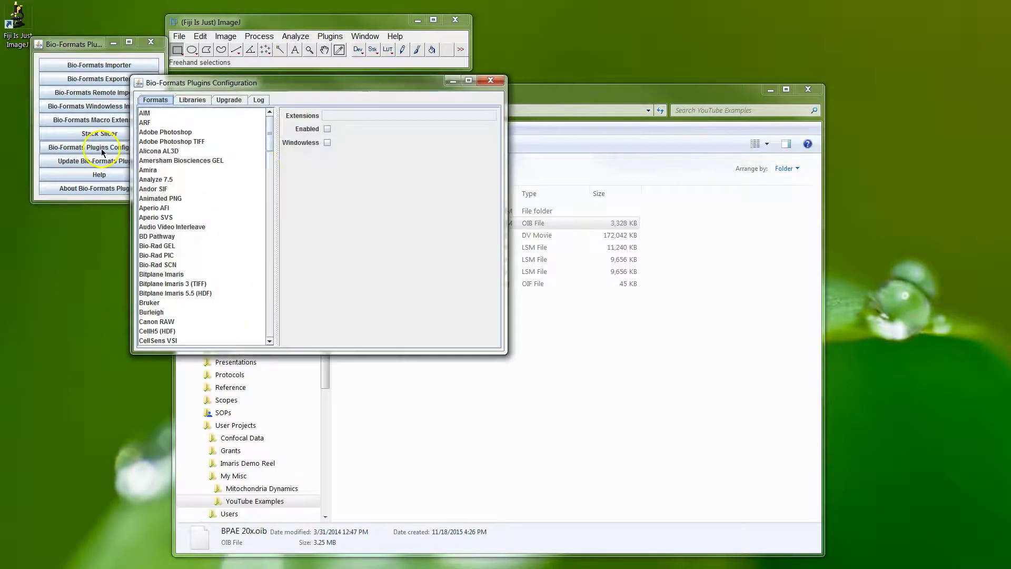
{"action": "left_click_drag", "start_coordinate": [268, 133], "coordinate": [266, 327]}
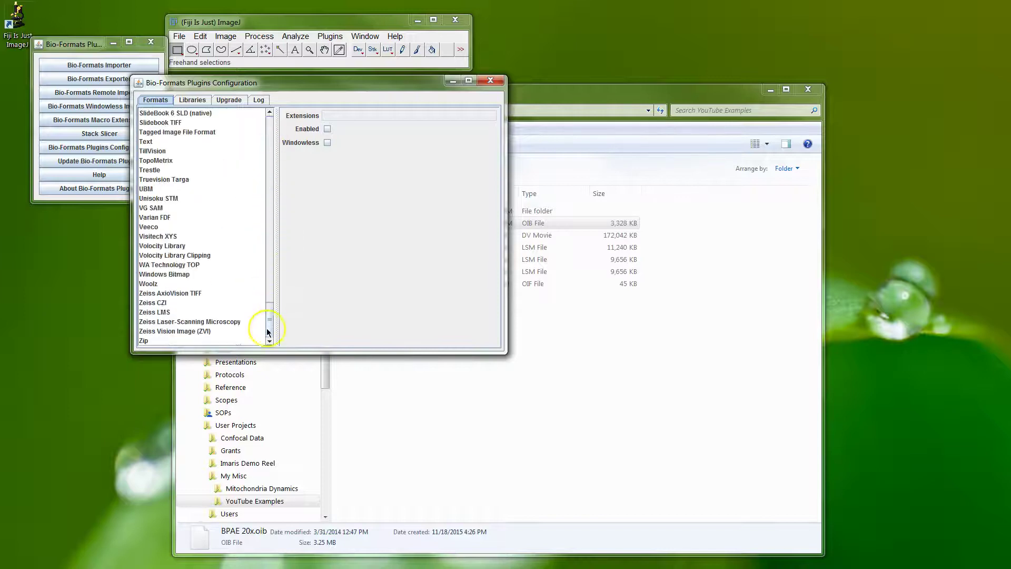
{"action": "left_click_drag", "start_coordinate": [248, 83], "coordinate": [287, 83]}
{"action": "left_click_drag", "start_coordinate": [311, 320], "coordinate": [305, 266]}
{"action": "left_click", "coordinate": [229, 186]}
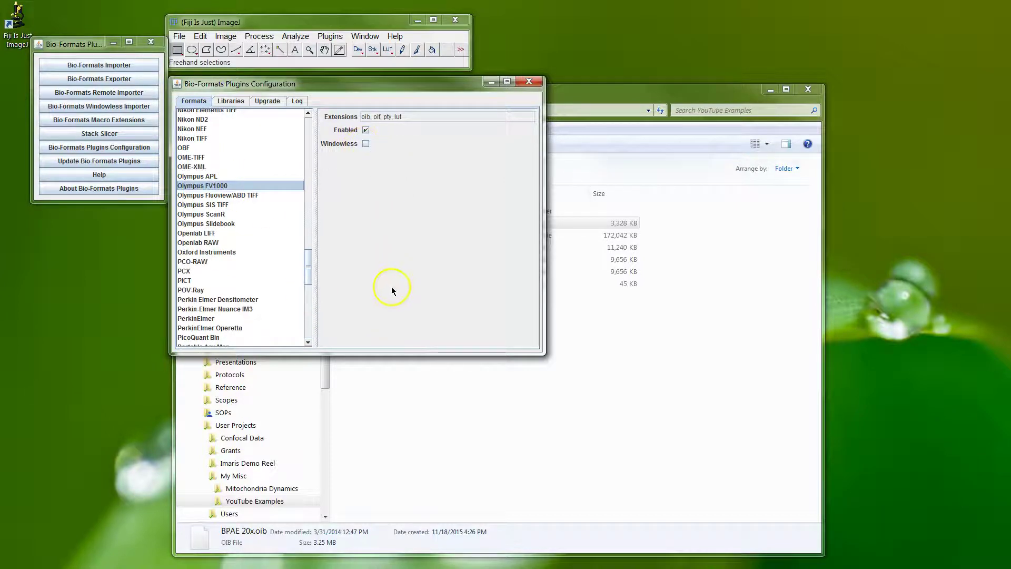
- Check another entry and the rest of the supported formats list, and close the Bio-Formats Plugins Configuration
{"action": "left_click_drag", "start_coordinate": [310, 254], "coordinate": [248, 154]}
{"action": "left_click", "coordinate": [239, 135]}
{"action": "scroll", "coordinate": [215, 180], "scroll_direction": "down", "scroll_amount": 7}
{"action": "scroll", "coordinate": [215, 181], "scroll_direction": "down", "scroll_amount": 20}
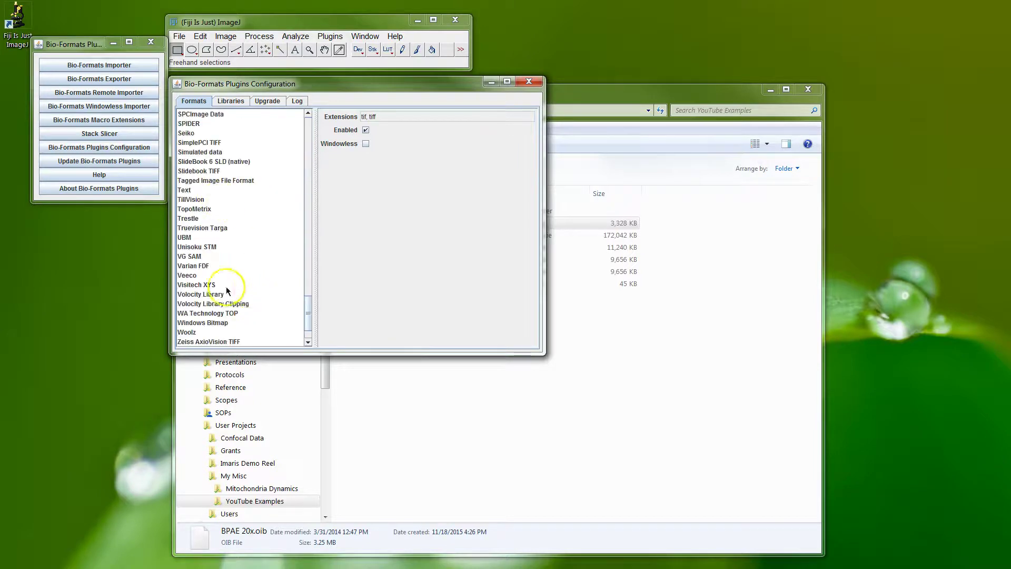
{"action": "scroll", "coordinate": [209, 313], "scroll_direction": "down", "scroll_amount": 2}
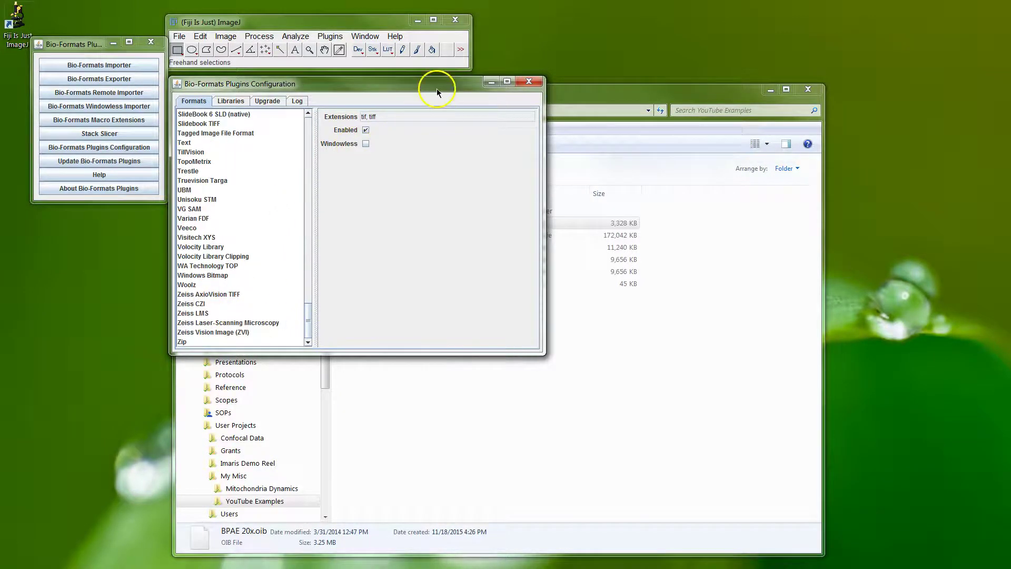
{"action": "left_click", "coordinate": [529, 81]}
{"action": "left_click", "coordinate": [396, 387]}
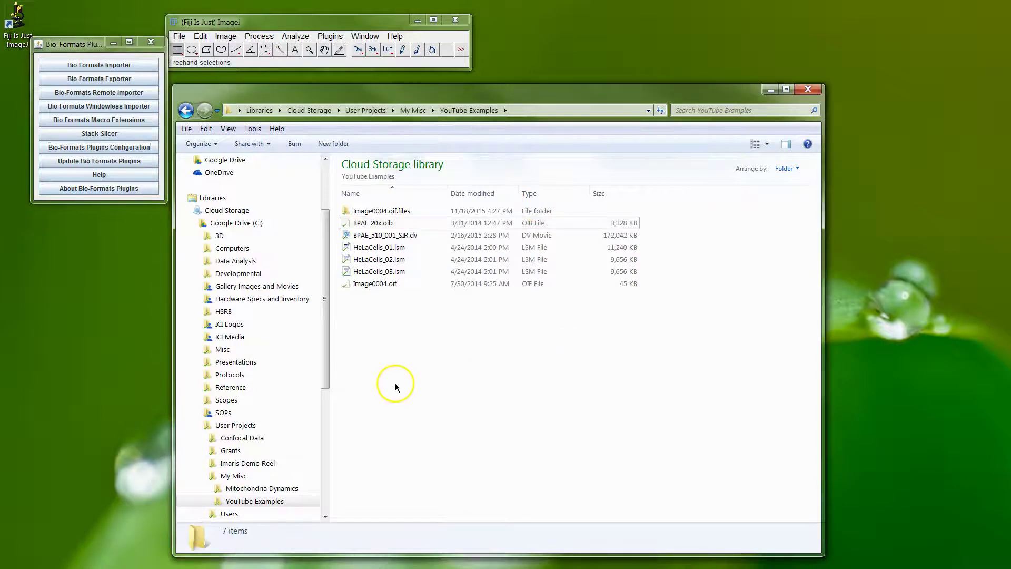
- Open HeLaCells_01.lsm from the folder in ImageJ and look through its Z slices and channels
{"action": "left_click", "coordinate": [439, 250]}
{"action": "left_click_drag", "start_coordinate": [386, 253], "coordinate": [349, 64]}
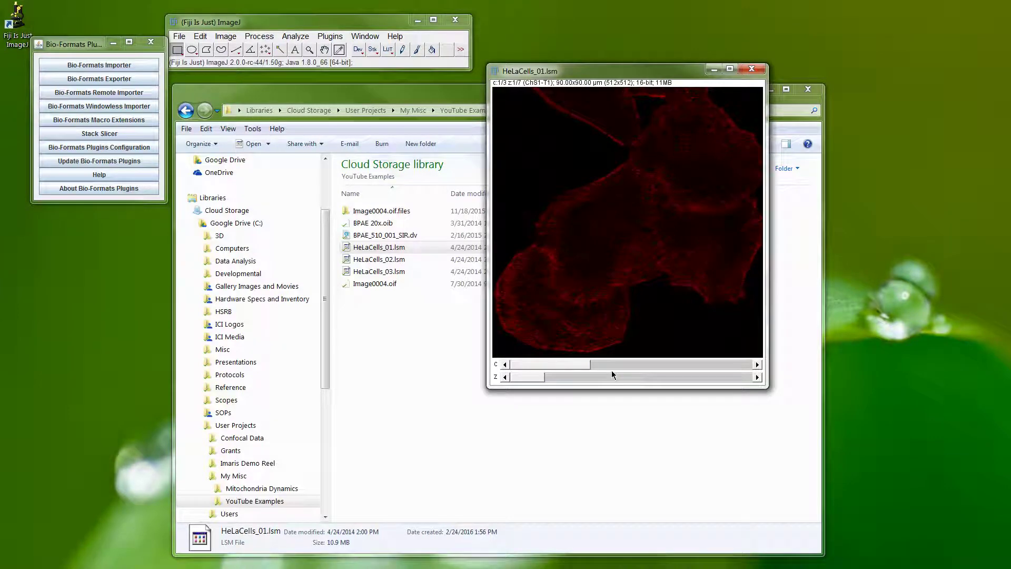
{"action": "left_click", "coordinate": [541, 378]}
{"action": "left_click_drag", "start_coordinate": [530, 378], "coordinate": [705, 363]}
{"action": "left_click_drag", "start_coordinate": [642, 372], "coordinate": [578, 364]}
{"action": "left_click_drag", "start_coordinate": [591, 70], "coordinate": [587, 47]}
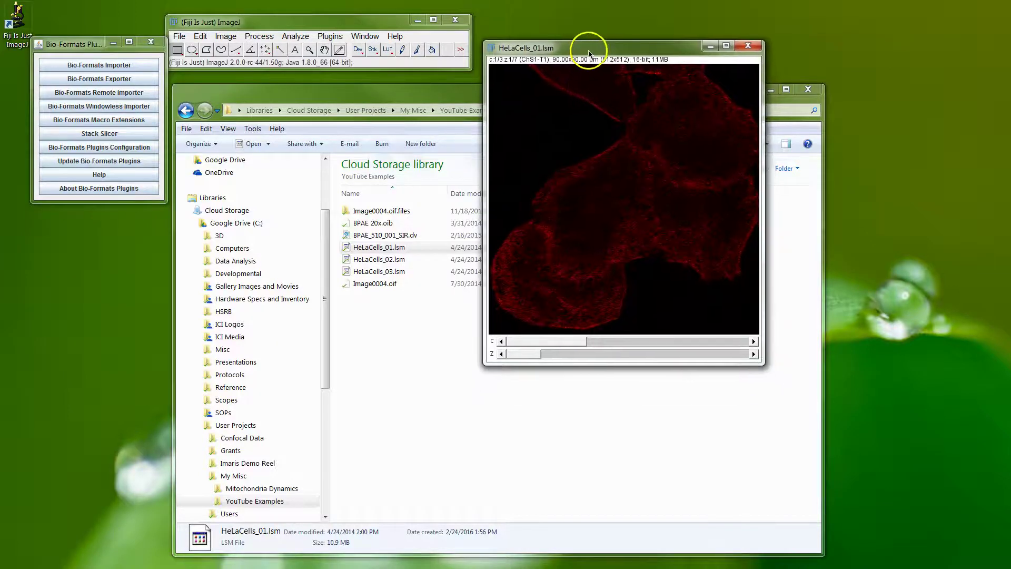
{"action": "mouse_move", "coordinate": [523, 354]}
{"action": "left_mouse_down"}
{"action": "mouse_move", "coordinate": [725, 356]}
{"action": "mouse_move", "coordinate": [513, 352]}
{"action": "left_mouse_up"}
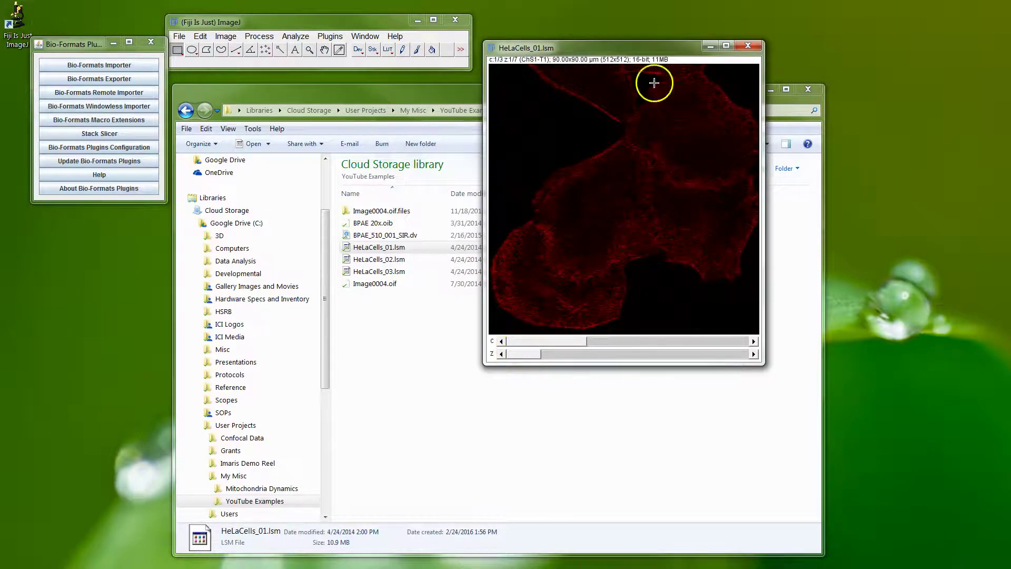
- Bring the HeLaCells_01.lsm image back in front of the folder window and close it
{"action": "left_click", "coordinate": [428, 100]}
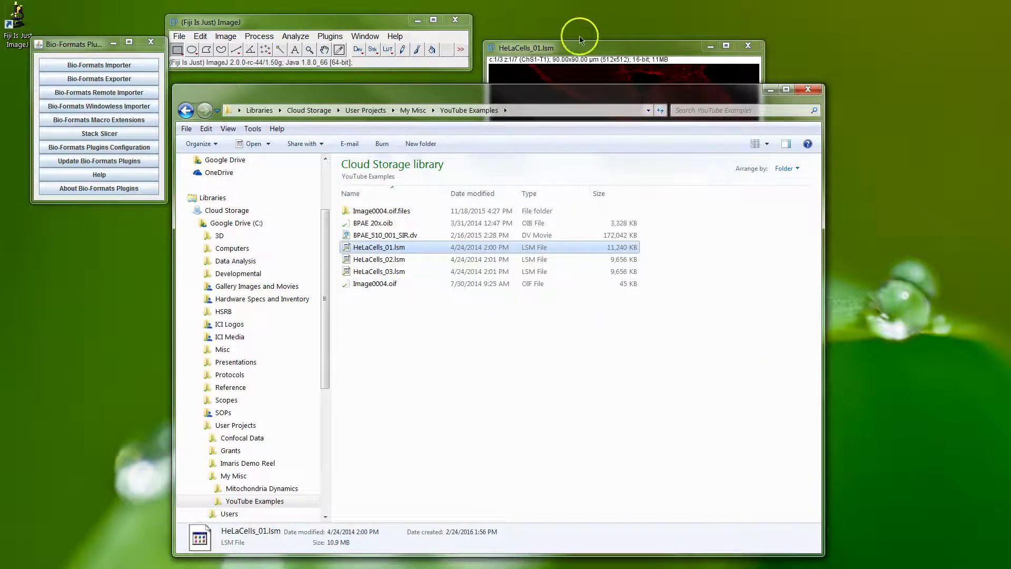
{"action": "left_click", "coordinate": [620, 68]}
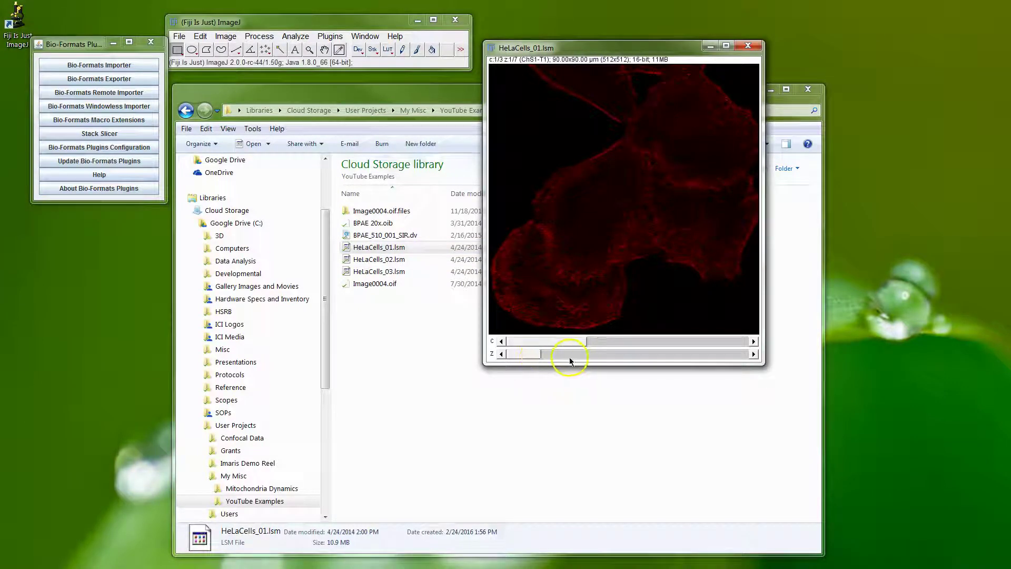
{"action": "left_click", "coordinate": [748, 45]}
- Enable the use of SCIFIO when opening files in the ImageJ2 options and close the dialog
{"action": "left_click", "coordinate": [200, 37]}
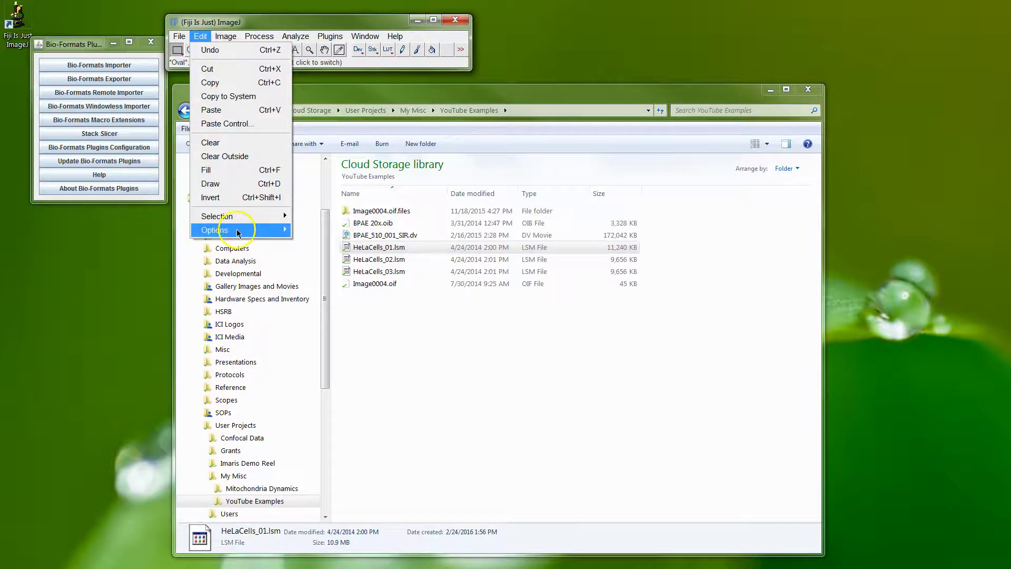
{"action": "mouse_move", "coordinate": [237, 232]}
{"action": "left_click", "coordinate": [327, 501]}
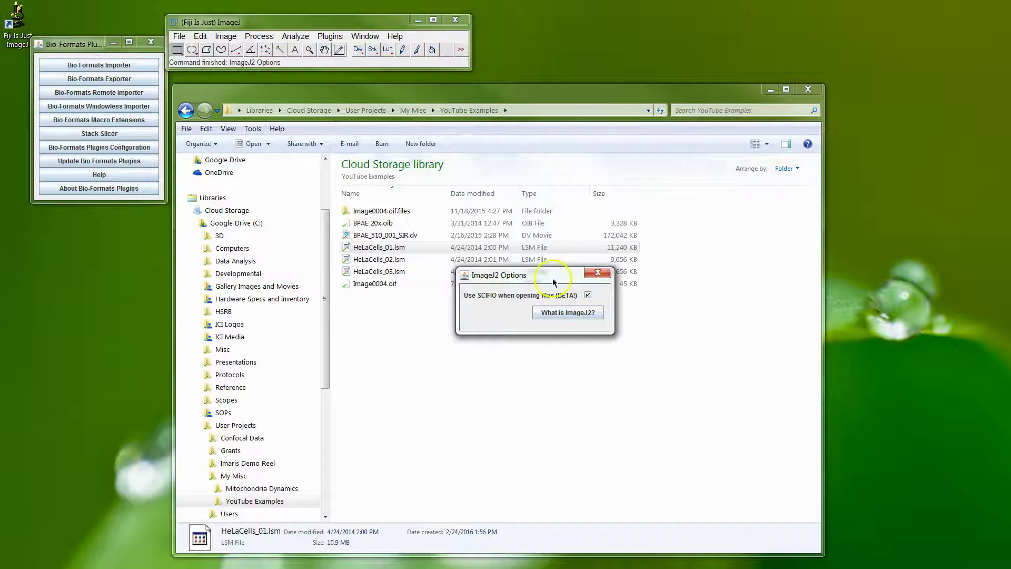
{"action": "left_click", "coordinate": [598, 273]}
- Open HeLaCells_01.lsm from the folder in ImageJ and go to its second Z slice
{"action": "left_click_drag", "start_coordinate": [375, 253], "coordinate": [356, 58]}
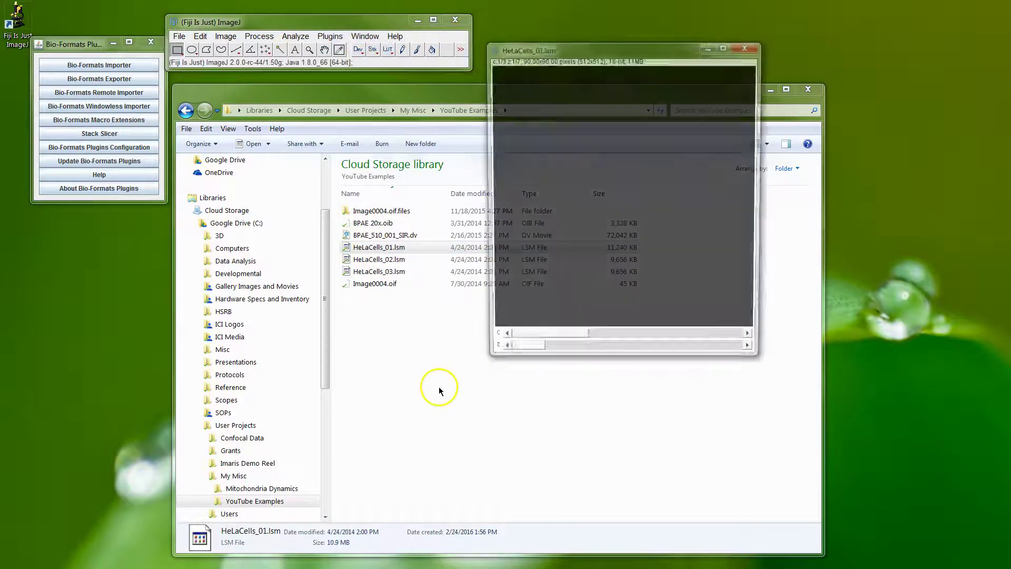
{"action": "left_click_drag", "start_coordinate": [530, 359], "coordinate": [584, 355]}
- Open the Brightness/Contrast adjustment for HeLaCells_01.lsm and lower the display maximum to 3420
{"action": "key", "text": "ctrl+shift+c"}
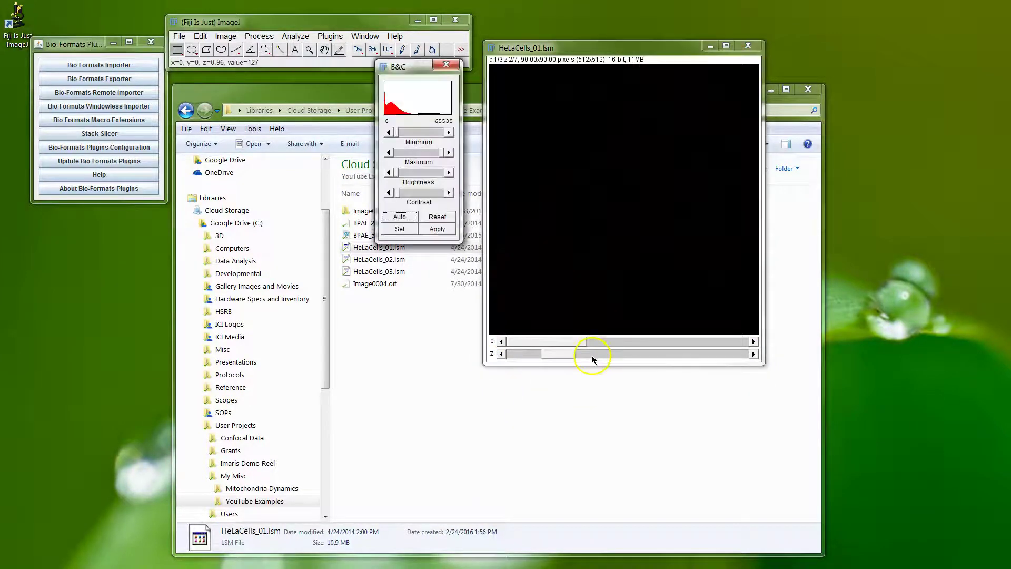
{"action": "left_click_drag", "start_coordinate": [408, 69], "coordinate": [421, 80]}
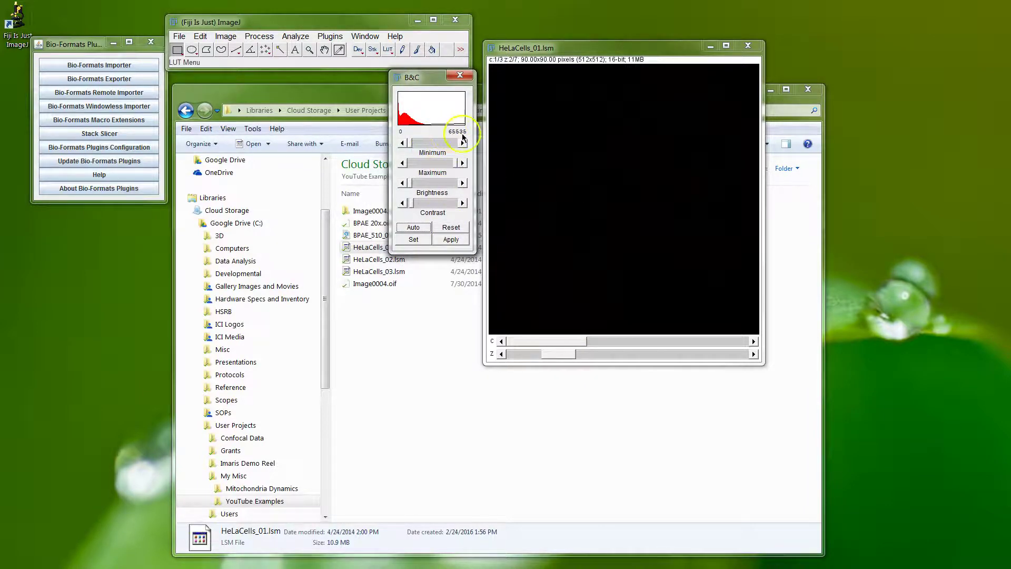
{"action": "mouse_move", "coordinate": [456, 166]}
{"action": "left_mouse_down"}
{"action": "mouse_move", "coordinate": [436, 165]}
{"action": "mouse_move", "coordinate": [448, 166]}
{"action": "left_mouse_up"}
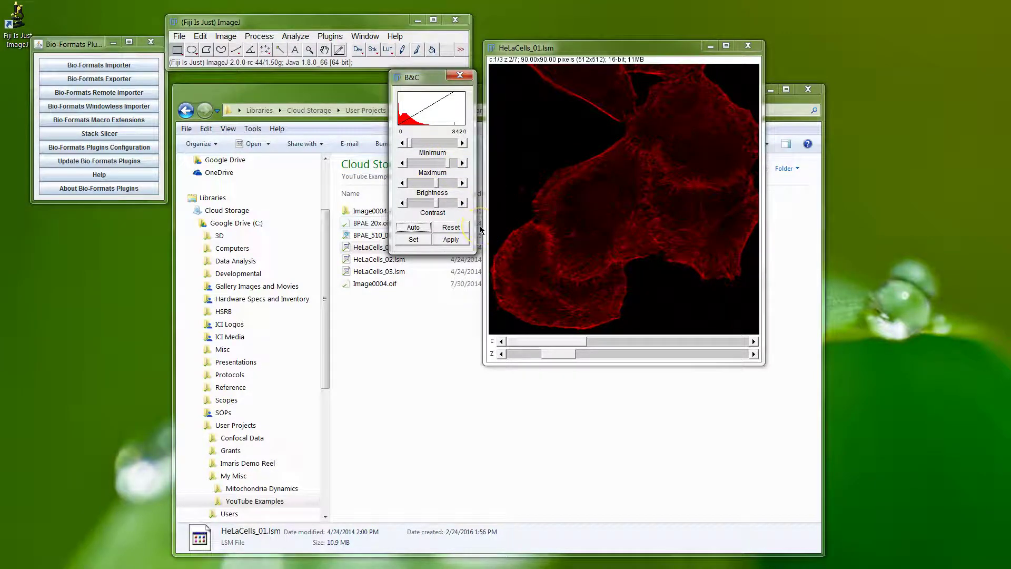
{"action": "left_click_drag", "start_coordinate": [428, 83], "coordinate": [425, 81]}
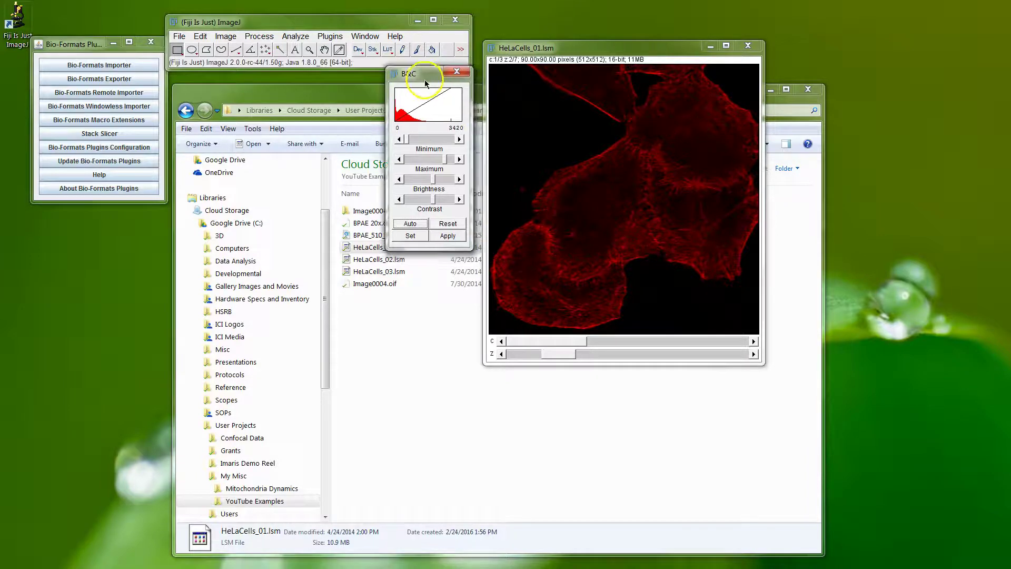
- View the third Z slice of HeLaCells_01.lsm, check its histogram and bring the folder window to the front
{"action": "left_click_drag", "start_coordinate": [564, 356], "coordinate": [601, 363]}
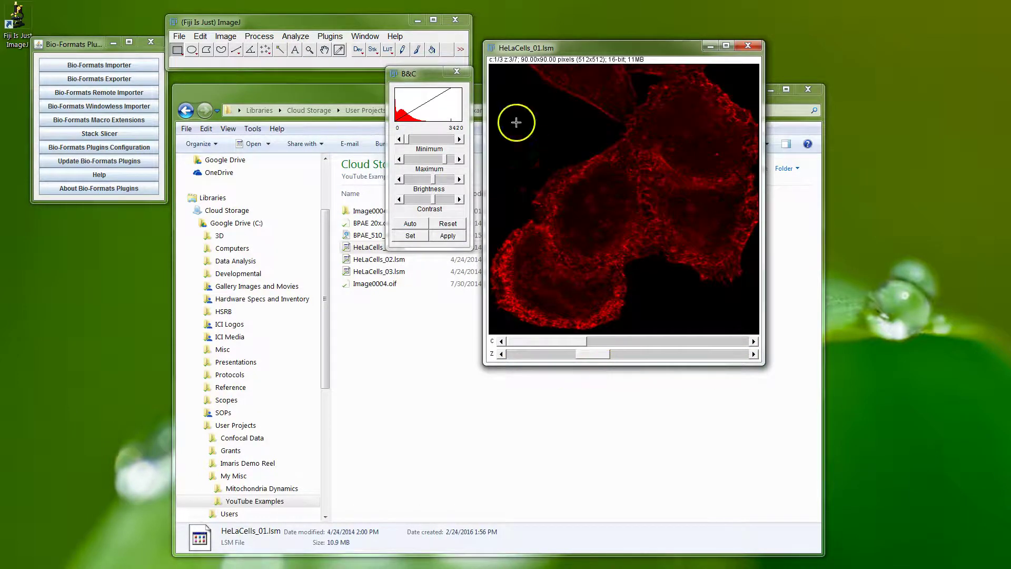
{"action": "left_click", "coordinate": [433, 98]}
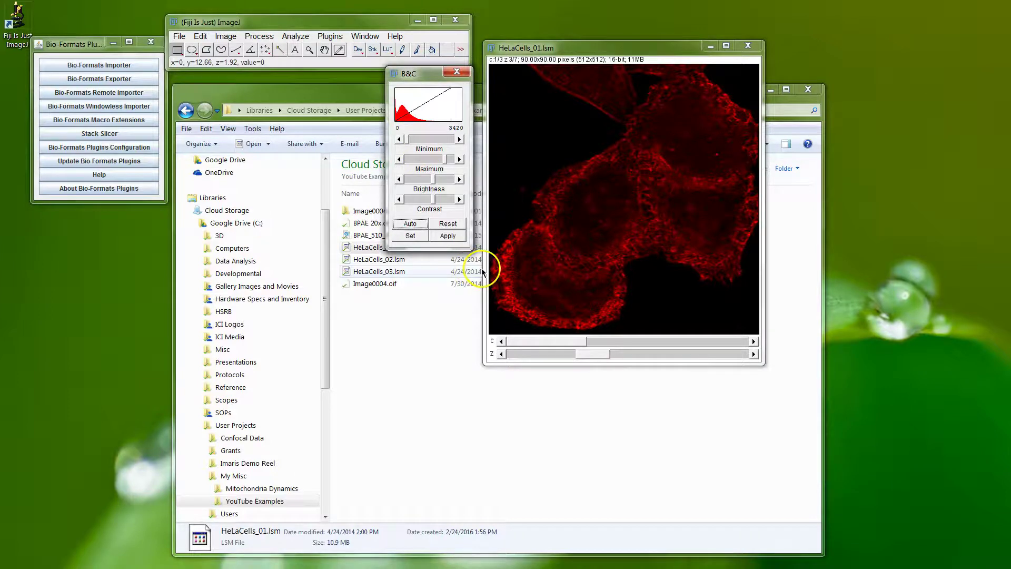
{"action": "left_click", "coordinate": [333, 93]}
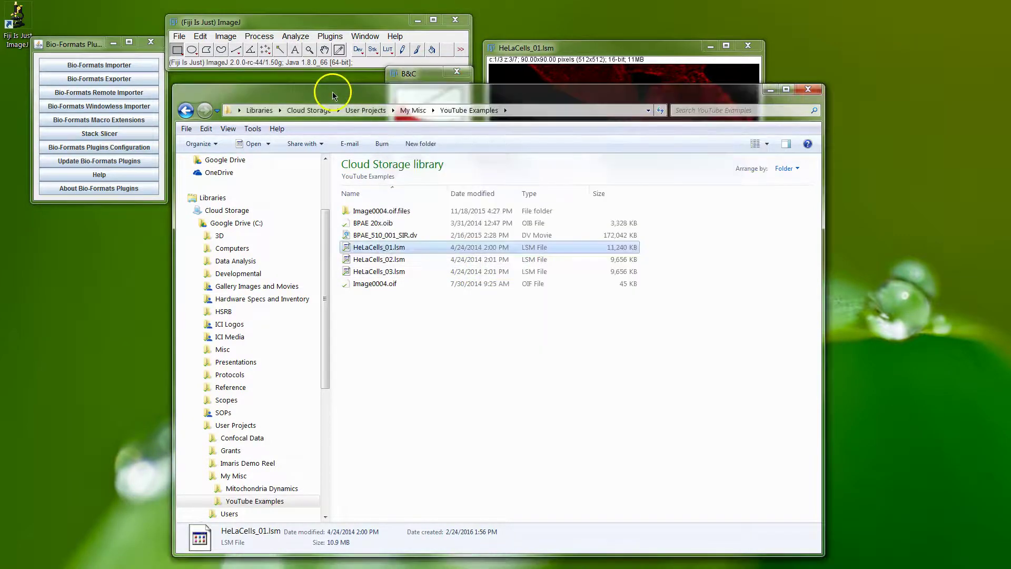